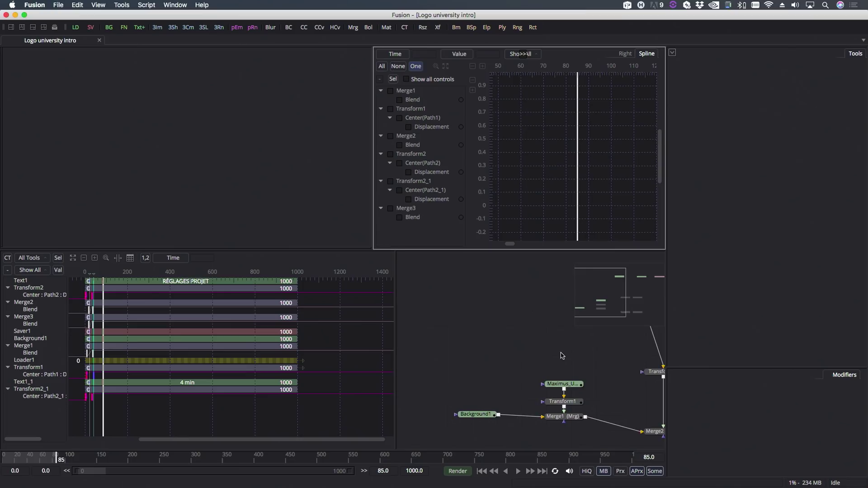
# Step: Examine the node tree from Background1 and the Maximus logo loader through Merge1 to Merge2 and Merge3
pyautogui.moveTo(557, 343); pyautogui.dragTo(470, 327)
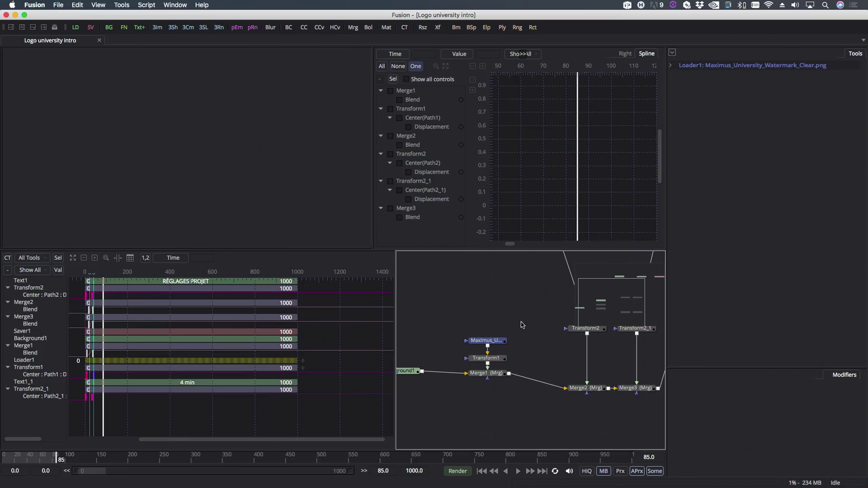
pyautogui.moveTo(537, 337); pyautogui.dragTo(444, 383)
pyautogui.click(457, 322)
pyautogui.moveTo(492, 370); pyautogui.dragTo(636, 366)
pyautogui.moveTo(516, 297); pyautogui.dragTo(466, 273)
pyautogui.moveTo(569, 400); pyautogui.dragTo(454, 382)
pyautogui.moveTo(513, 386); pyautogui.dragTo(437, 399)
pyautogui.moveTo(556, 388); pyautogui.dragTo(633, 409)
pyautogui.moveTo(425, 336); pyautogui.dragTo(505, 342)
pyautogui.moveTo(454, 314); pyautogui.dragTo(546, 304)
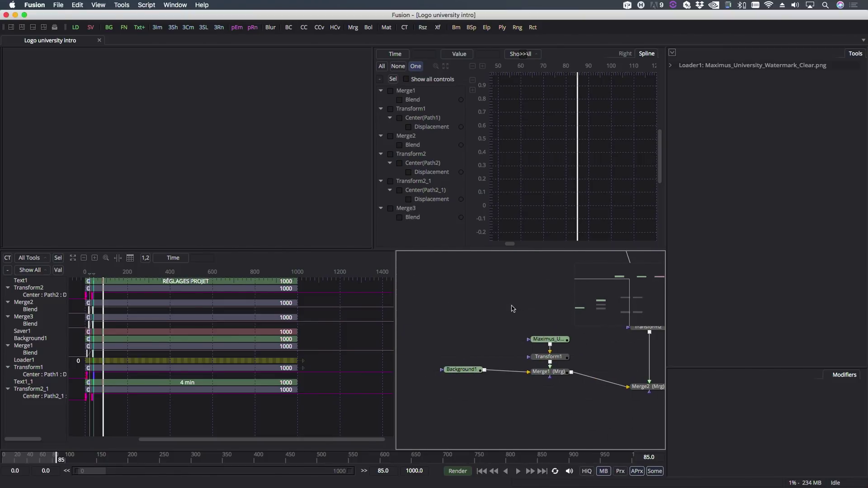
# Step: Check Background1's gradient settings, and display Merge1 in the viewer
pyautogui.click(471, 371)
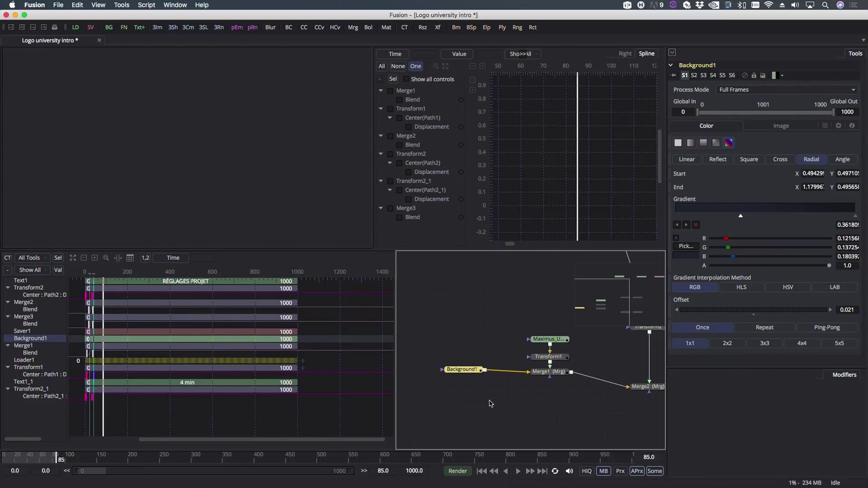
pyautogui.moveTo(541, 400); pyautogui.dragTo(492, 395)
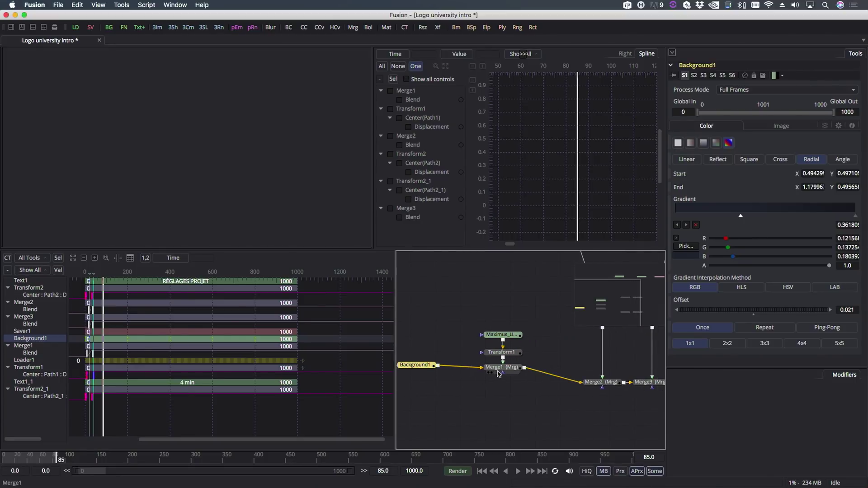
pyautogui.click(495, 371)
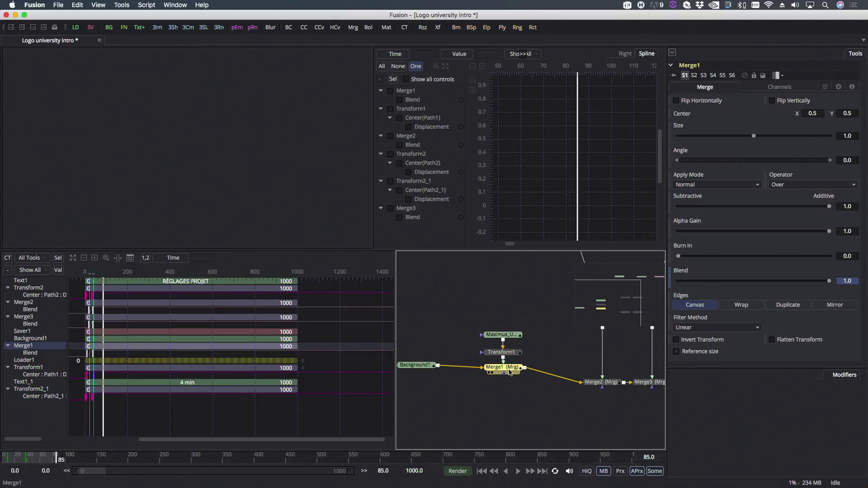
pyautogui.moveTo(370, 224); pyautogui.dragTo(308, 155)
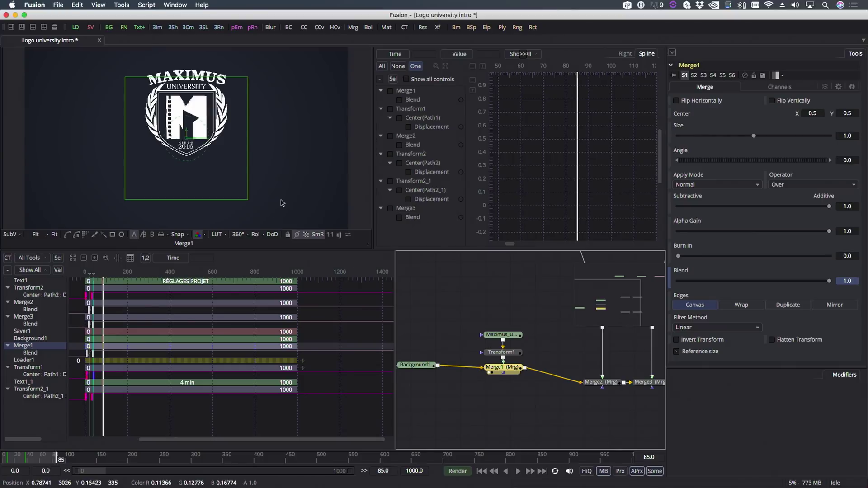
# Step: Review the Background1 and Merge1 controls, and display Merge2 in the viewer
pyautogui.click(416, 365)
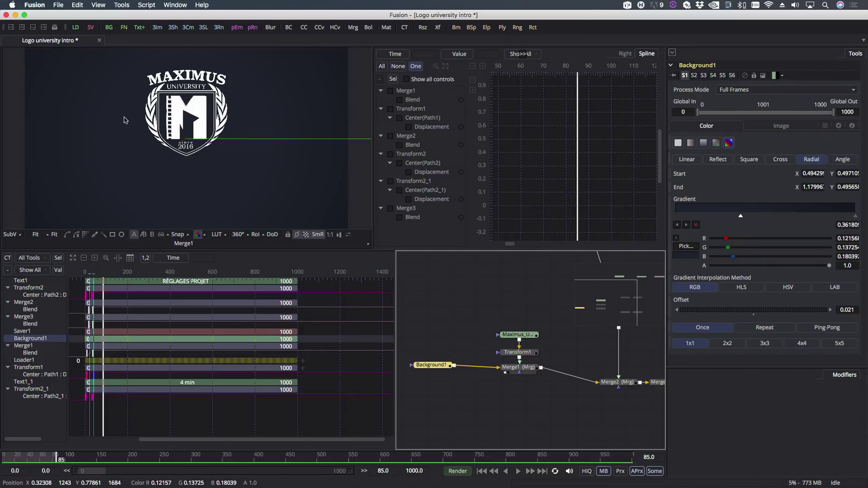
pyautogui.click(225, 162)
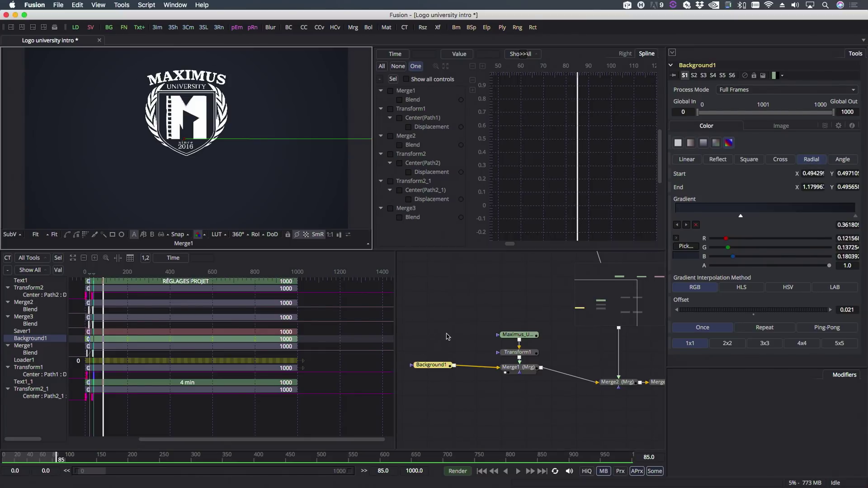
pyautogui.click(524, 368)
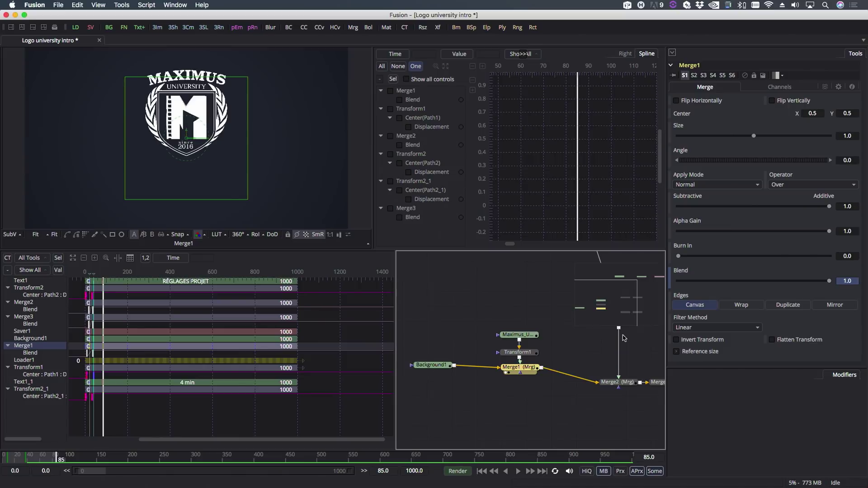
pyautogui.moveTo(617, 382); pyautogui.dragTo(482, 285)
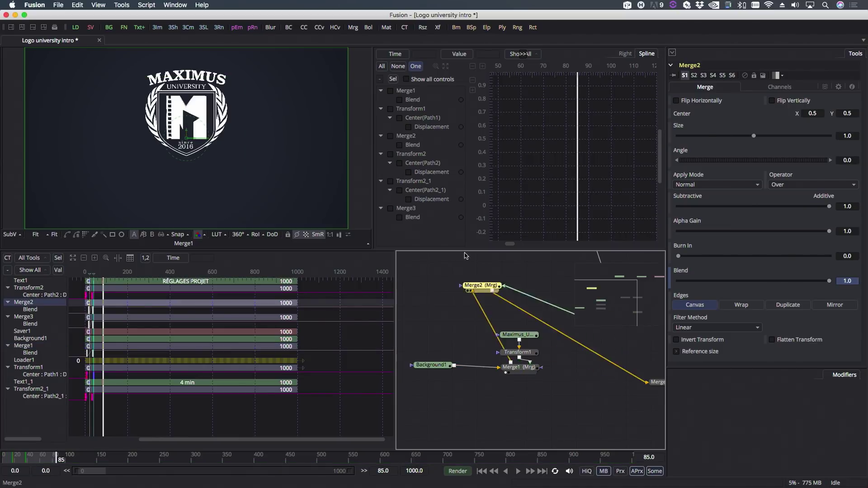
pyautogui.moveTo(466, 256); pyautogui.dragTo(227, 171)
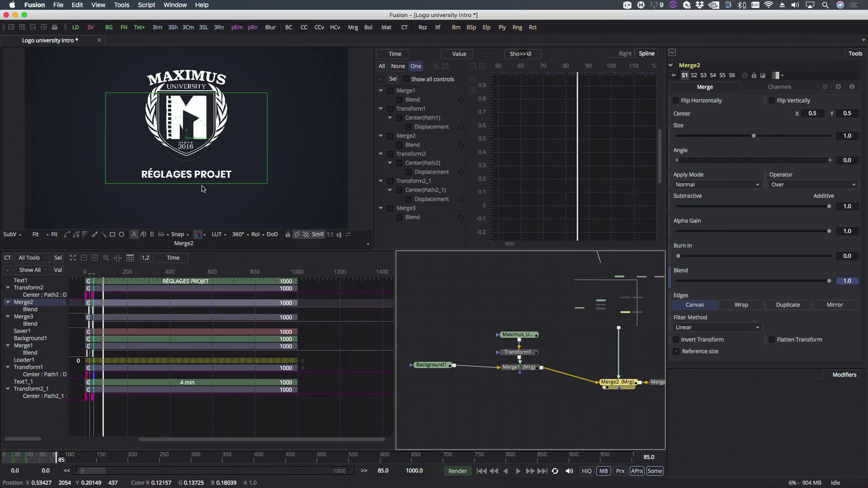
pyautogui.click(583, 401)
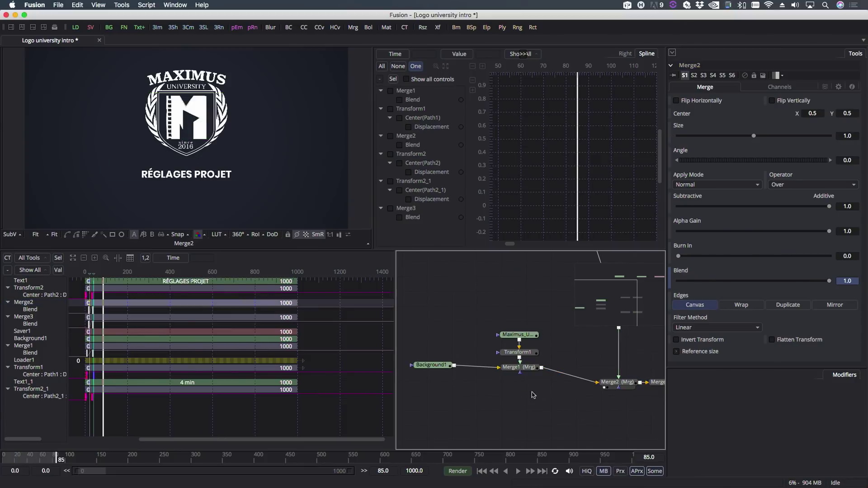
# Step: Move Transform2 down toward Merge2 in the node graph and place Text1 directly above it
pyautogui.hscroll(5, 529, 408)
pyautogui.scroll(2, 529, 407)
pyautogui.moveTo(504, 267); pyautogui.dragTo(520, 315)
pyautogui.hscroll(3, 452, 352)
pyautogui.scroll(-1, 452, 353)
pyautogui.moveTo(487, 339); pyautogui.dragTo(487, 364)
pyautogui.moveTo(481, 302); pyautogui.dragTo(484, 337)
# Step: Align Transform2_1 level with Transform2 above Merge3, and place Text1_1 directly above it
pyautogui.click(456, 347)
pyautogui.click(497, 366)
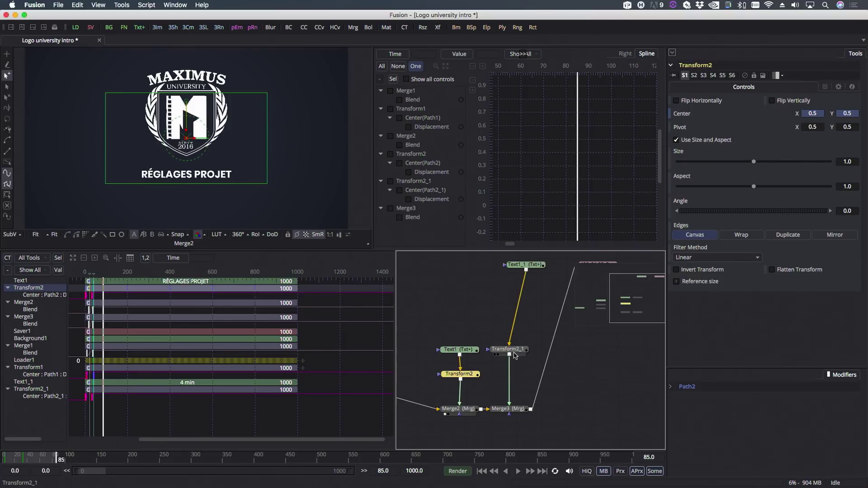
pyautogui.moveTo(514, 350); pyautogui.dragTo(513, 374)
pyautogui.moveTo(533, 270); pyautogui.dragTo(518, 355)
# Step: Display Merge3 in the viewer, clear the viewer, and load Merge3 into it again
pyautogui.click(508, 409)
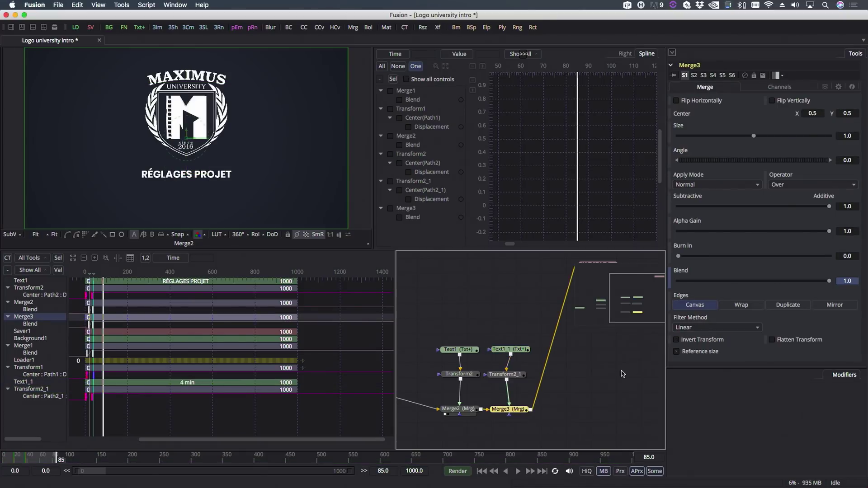
pyautogui.press('1')
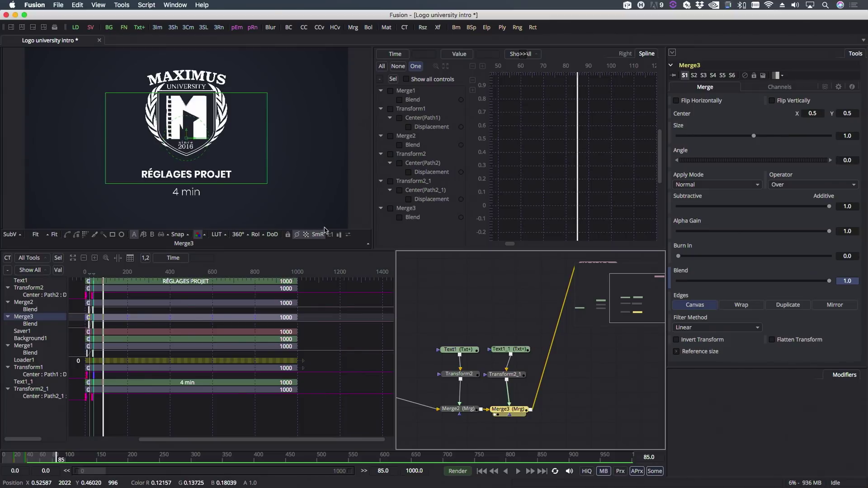
pyautogui.click(496, 415)
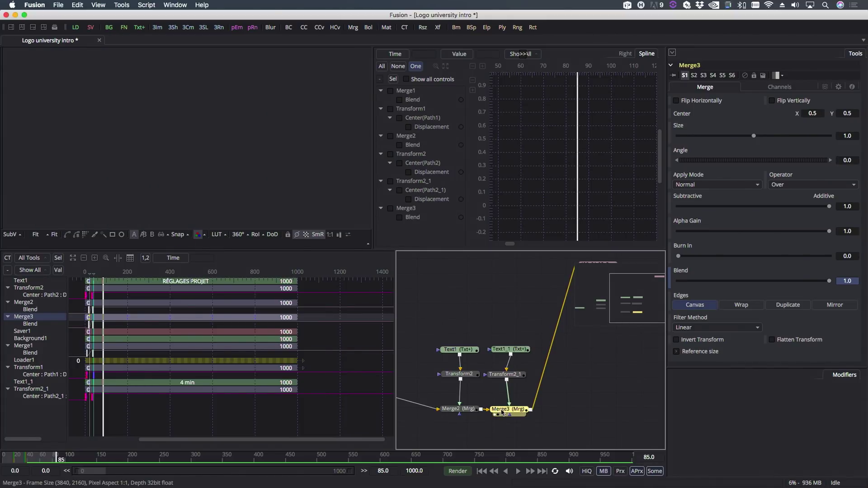
pyautogui.click(502, 411)
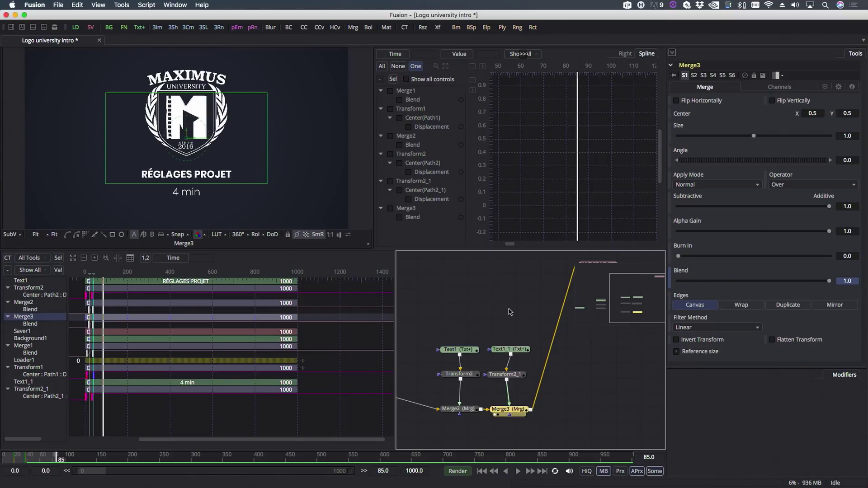
# Step: Move the 400_01.05_Reglages projet.mov saver node close to Merge3's output in the node graph
pyautogui.moveTo(517, 304); pyautogui.dragTo(459, 316)
pyautogui.moveTo(548, 276); pyautogui.dragTo(562, 349)
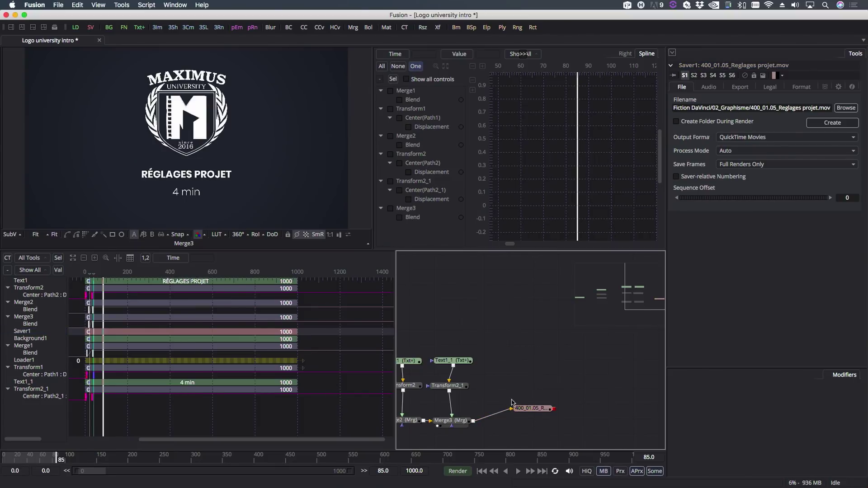
pyautogui.moveTo(488, 377); pyautogui.dragTo(527, 345)
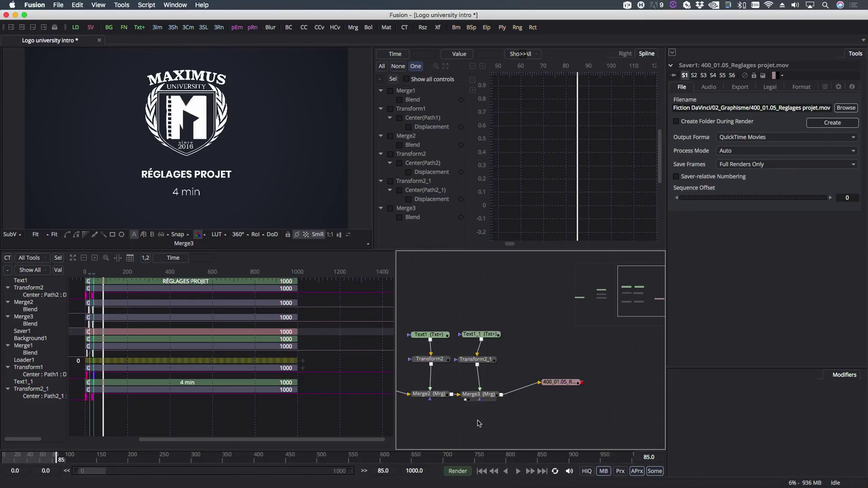
pyautogui.moveTo(477, 421); pyautogui.dragTo(502, 408)
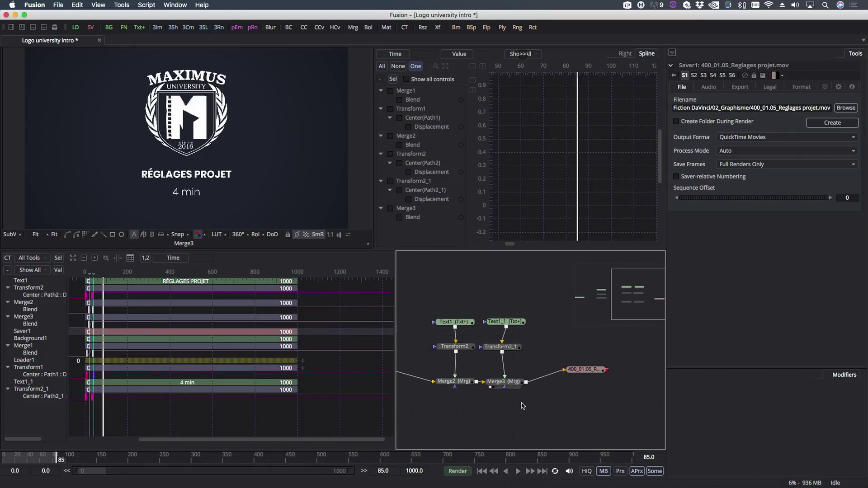
pyautogui.click(592, 370)
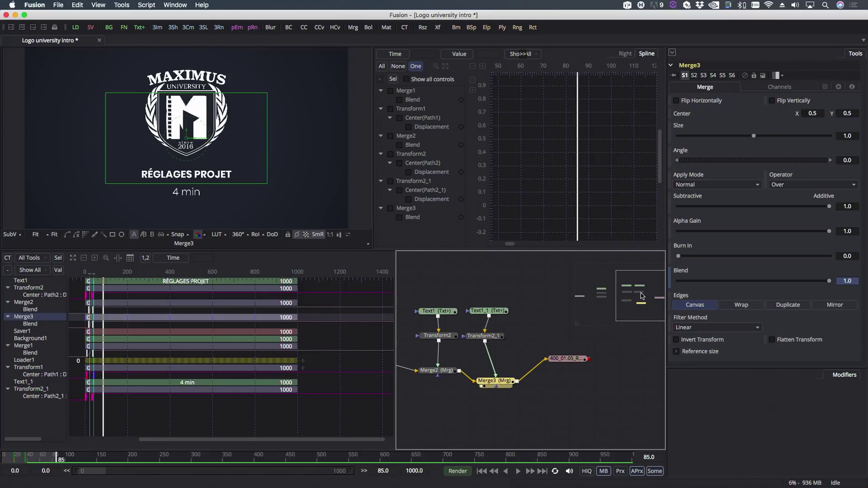
# Step: Review the node chain from Background1 to the saver, and display the Saver1 node in the viewer
pyautogui.scroll(-1, 523, 274)
pyautogui.hscroll(-5, 543, 380)
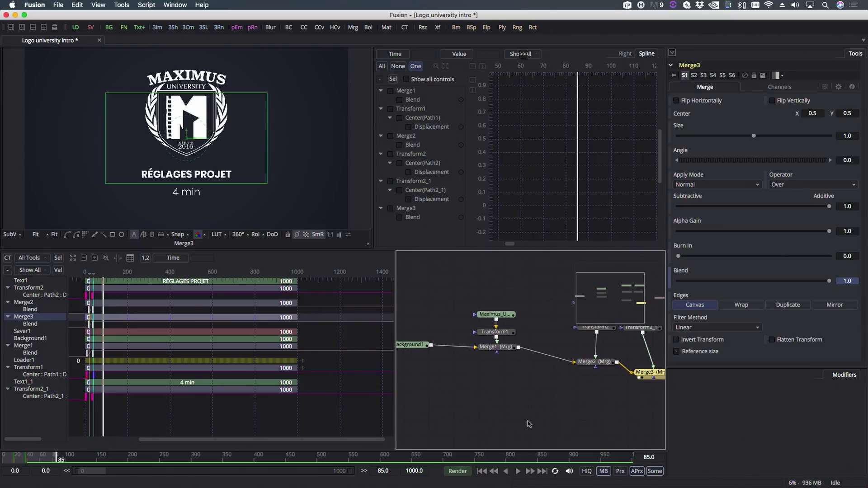
pyautogui.hscroll(6, 530, 425)
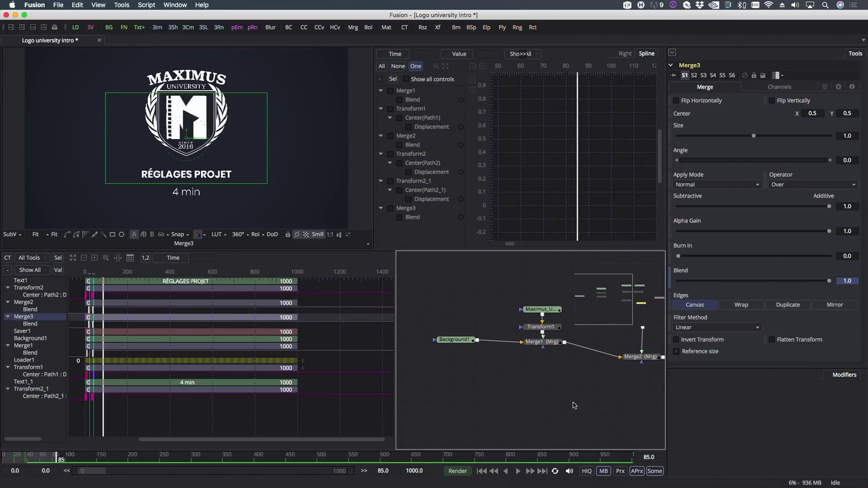
pyautogui.hscroll(3, 493, 387)
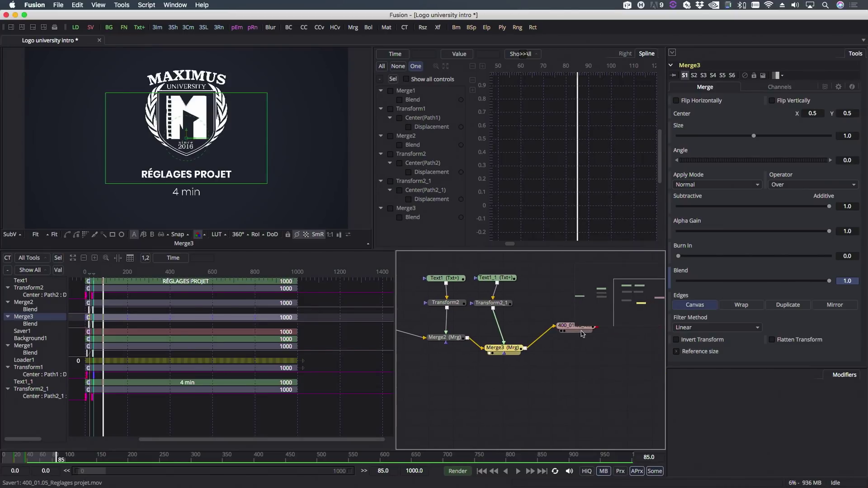
pyautogui.scroll(5, 565, 344)
pyautogui.click(573, 350)
pyautogui.press('1')
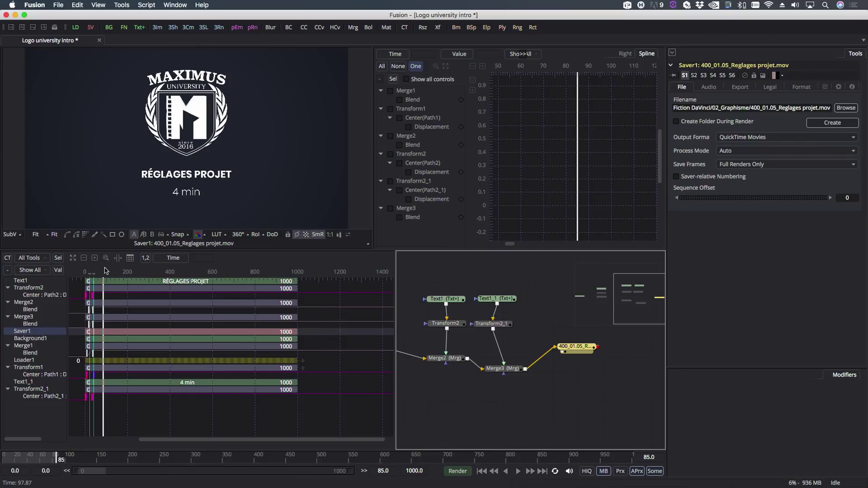
# Step: Enlarge the timeline around the first 70 frames and inspect Transform2's path keyframes at frames 4 and 33
pyautogui.moveTo(105, 272); pyautogui.dragTo(351, 289)
pyautogui.moveTo(143, 441); pyautogui.dragTo(126, 442)
pyautogui.moveTo(139, 271); pyautogui.dragTo(254, 279)
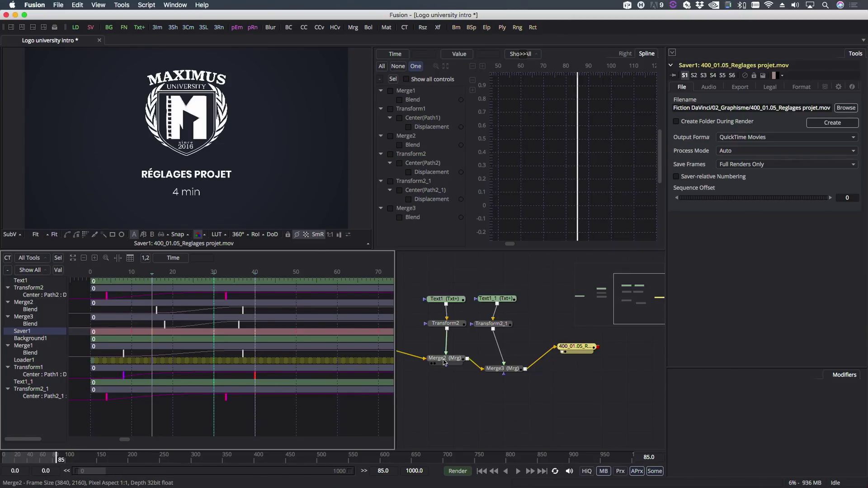
pyautogui.click(106, 297)
pyautogui.click(226, 296)
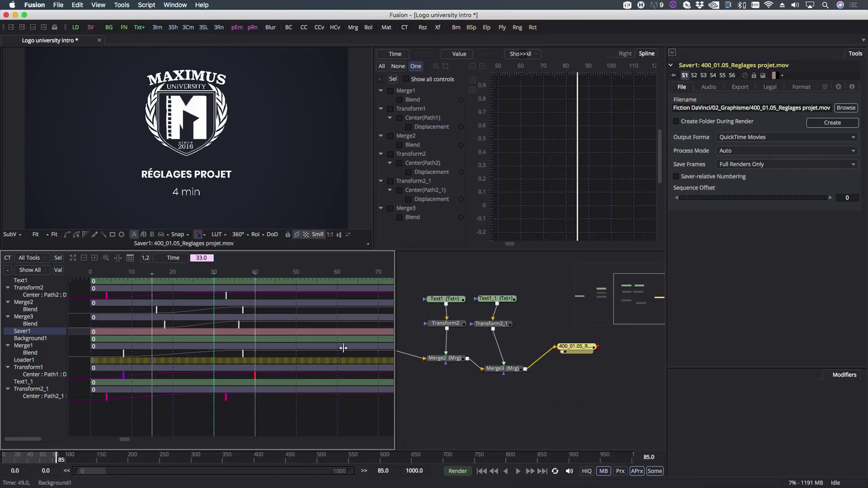
# Step: Show Transform2's controls at frame 34, and inspect the Merge3 Blend keyframe at frame 18
pyautogui.click(446, 323)
pyautogui.moveTo(7, 455); pyautogui.dragTo(24, 455)
pyautogui.hscroll(-2, 112, 281)
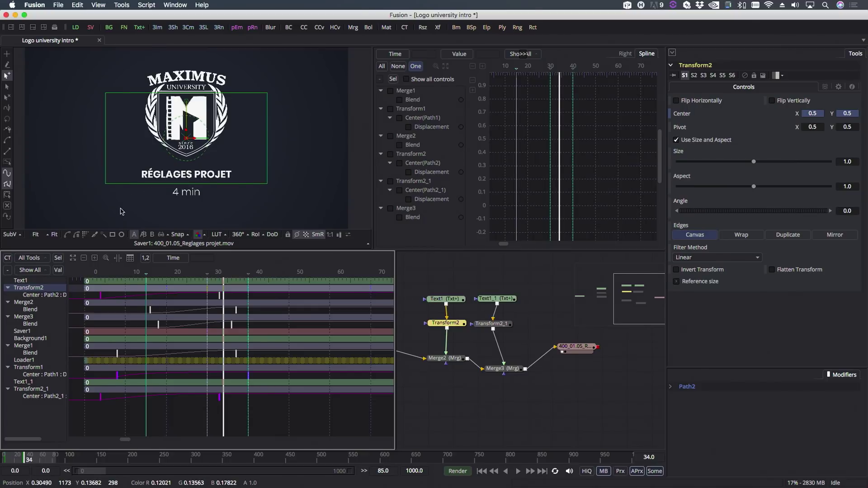
pyautogui.click(158, 325)
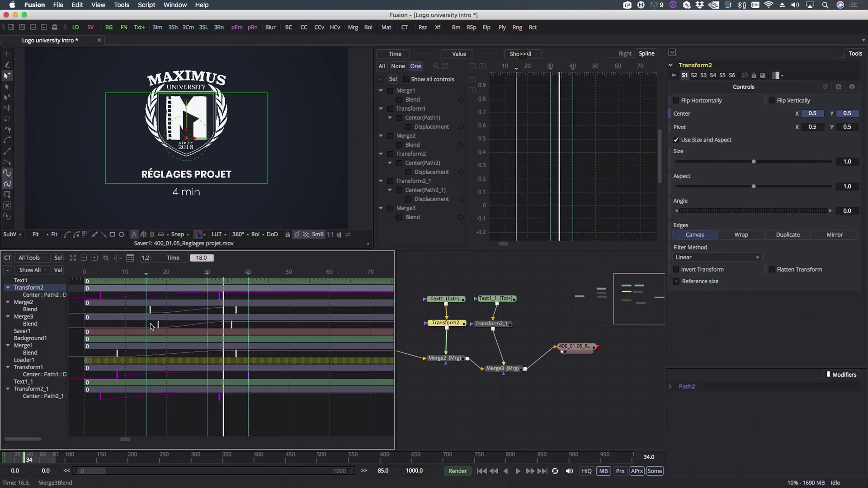
# Step: Try lowering Merge2's Blend to 0.467 at frame 34, and undo the change
pyautogui.click(27, 302)
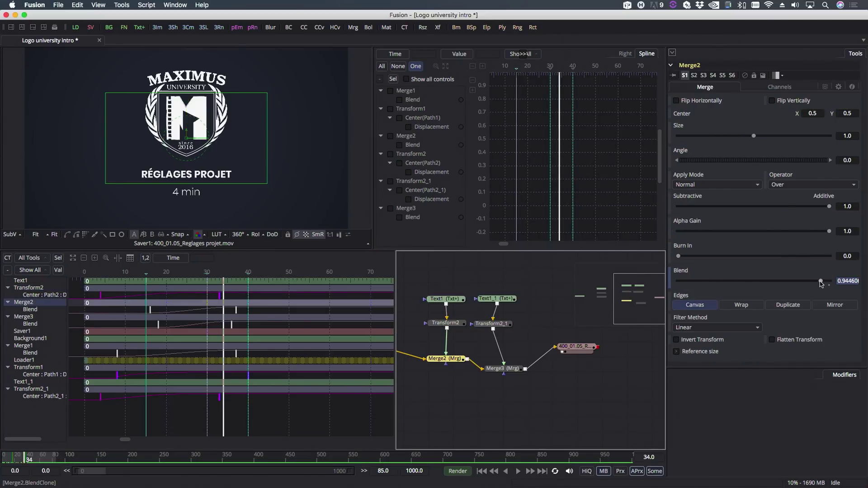
pyautogui.moveTo(822, 281); pyautogui.dragTo(753, 298)
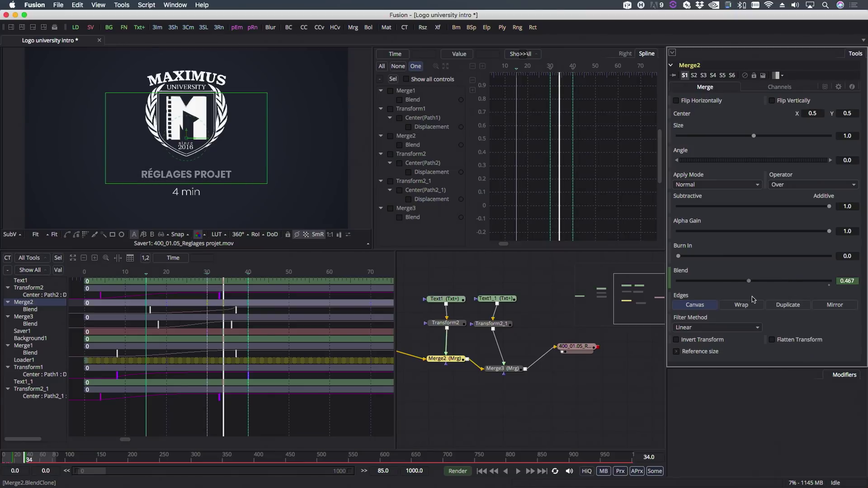
pyautogui.press('super+z')
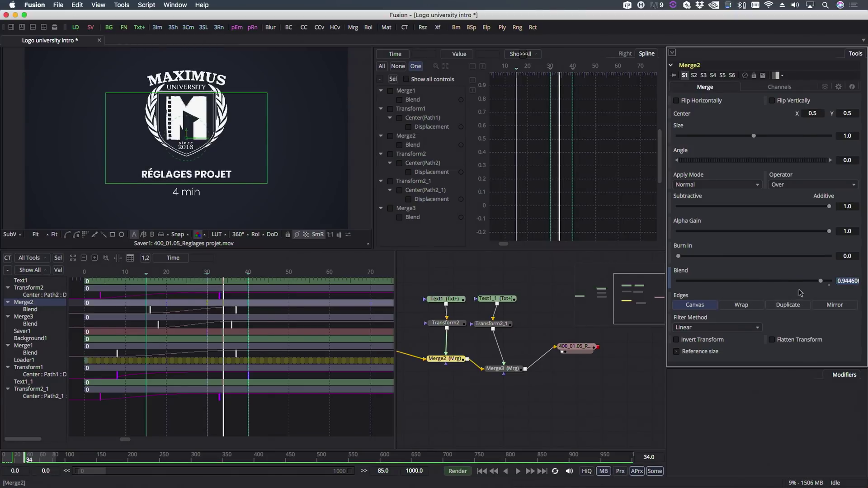
# Step: Inspect the keyframe options of Merge2's Blend parameter and the animation options of its Burn In parameter
pyautogui.rightClick(676, 272)
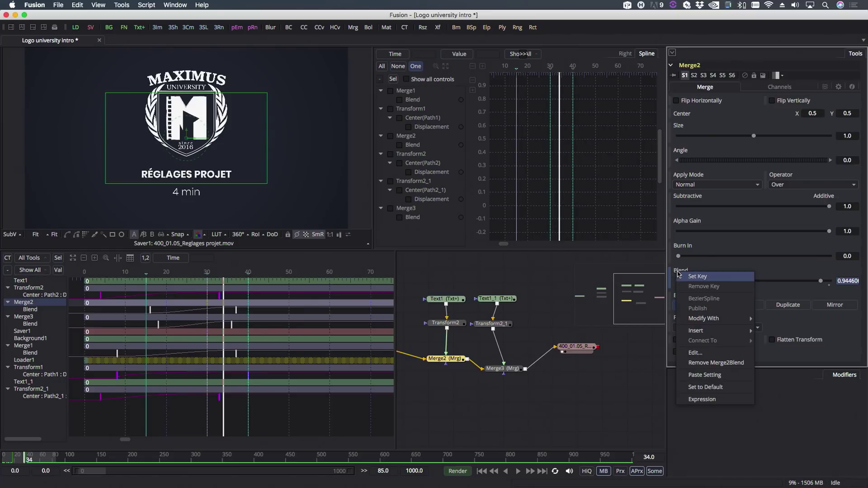
pyautogui.click(709, 276)
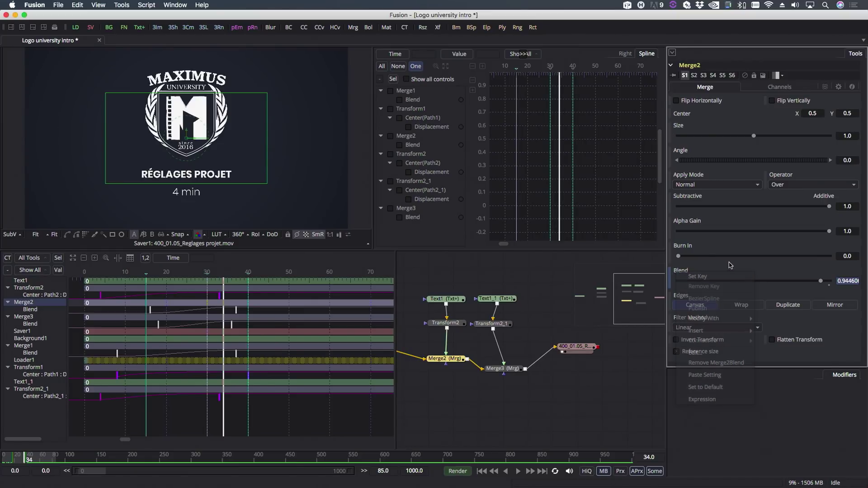
pyautogui.rightClick(674, 248)
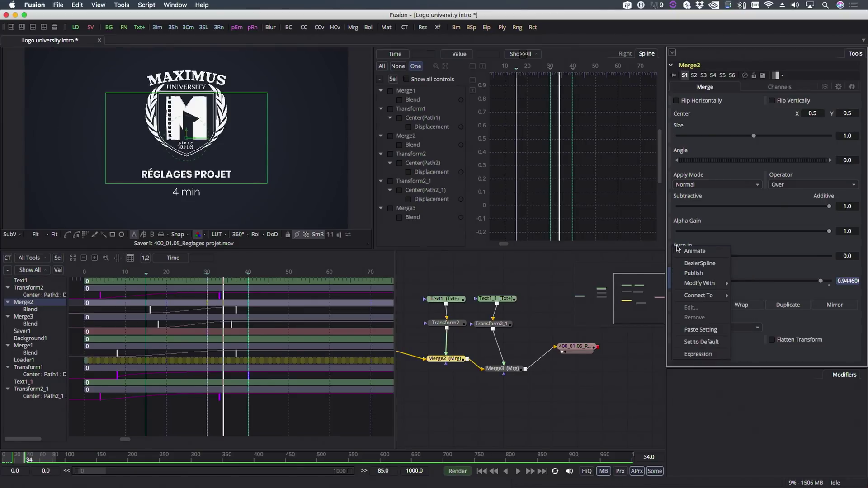
pyautogui.click(700, 254)
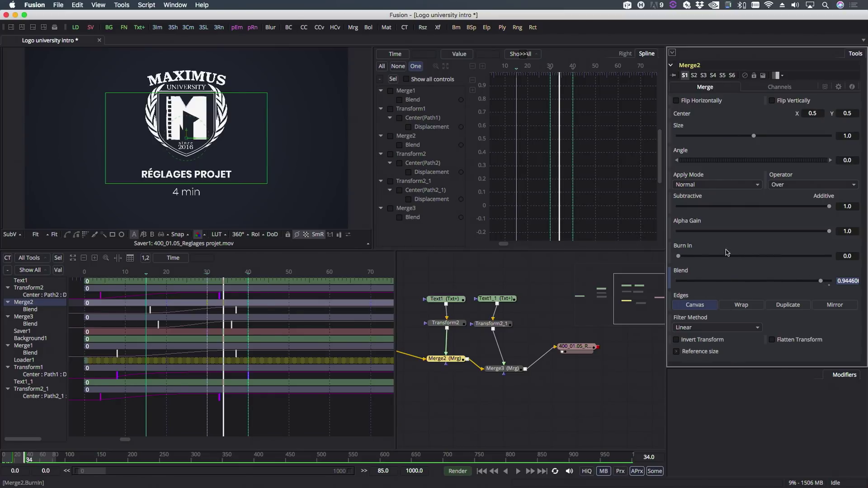
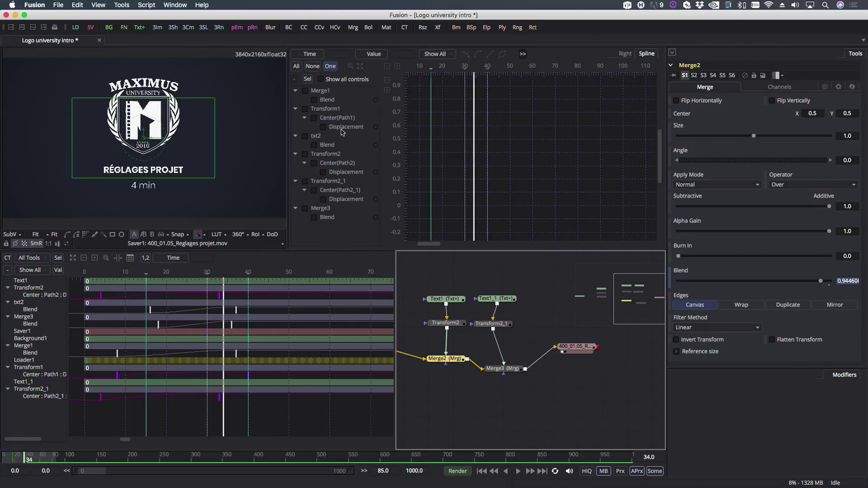
# Step: Rename the Transform2 node as dezoom
pyautogui.click(446, 327)
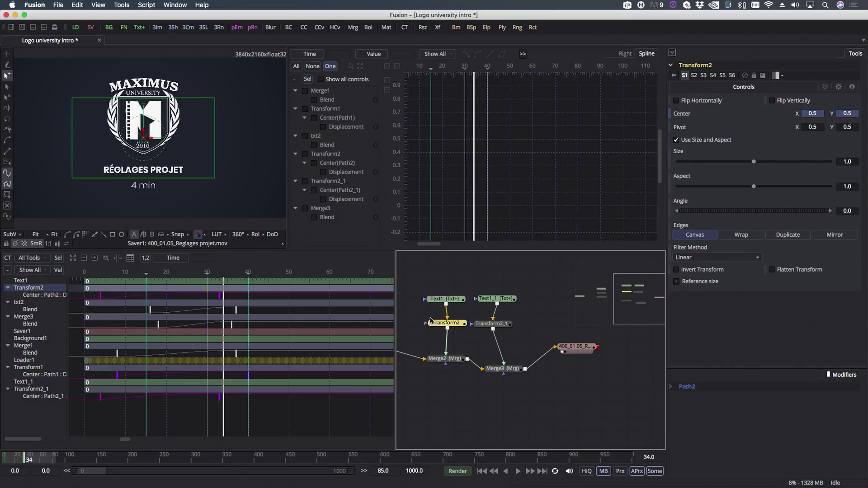
pyautogui.press('F2')
pyautogui.click(481, 263)
pyautogui.rightClick(445, 324)
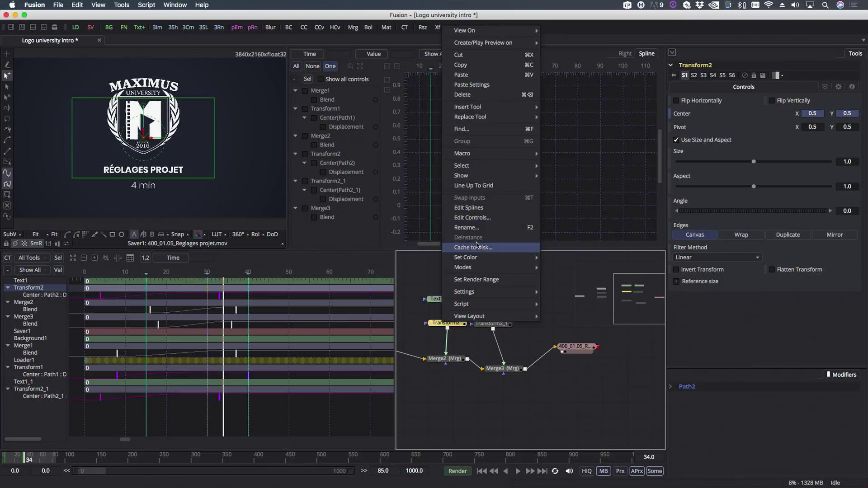
pyautogui.click(481, 228)
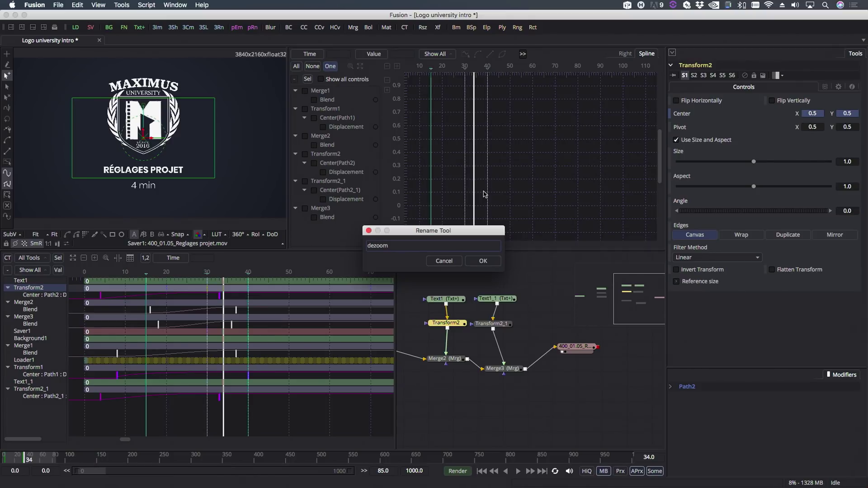
pyautogui.click(483, 262)
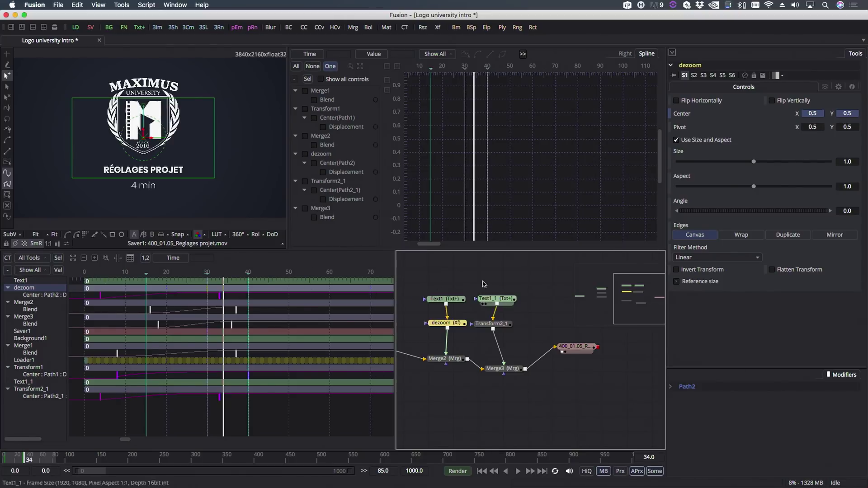
# Step: Display all animation curves in the spline editor, and isolate Transform1's displacement curve with the playhead at frame -1
pyautogui.click(297, 67)
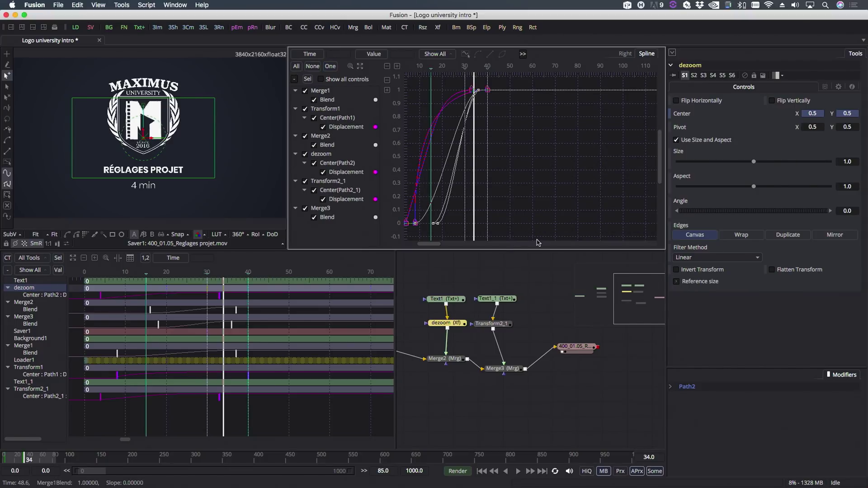
pyautogui.moveTo(434, 245); pyautogui.dragTo(428, 248)
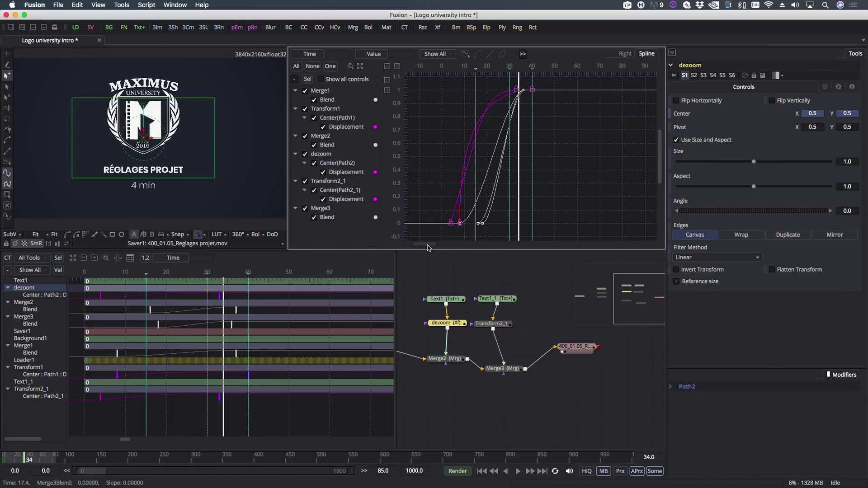
pyautogui.moveTo(518, 76); pyautogui.dragTo(435, 90)
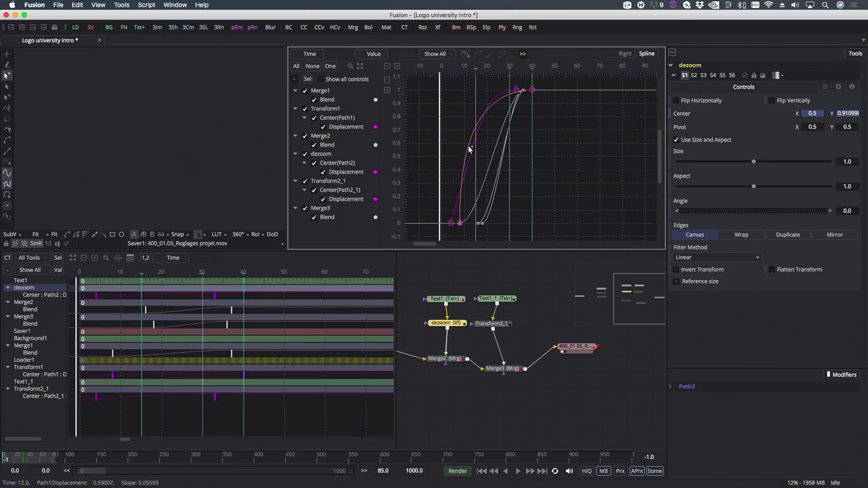
pyautogui.click(306, 109)
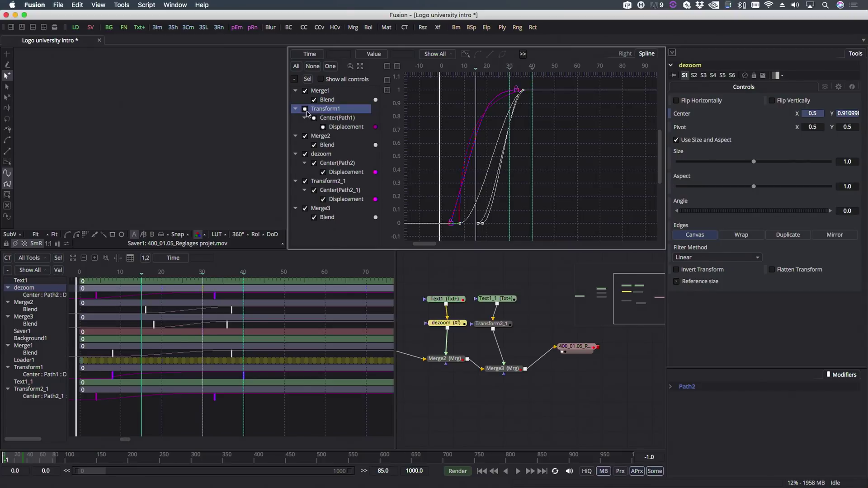
pyautogui.click(329, 67)
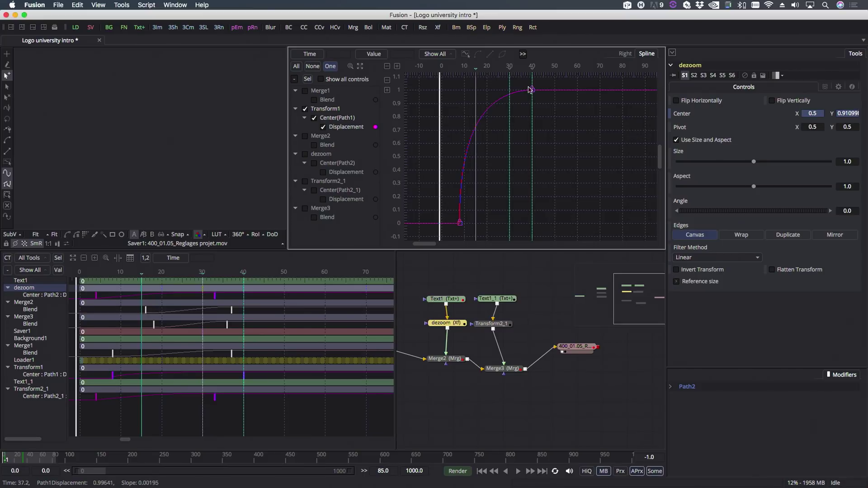
# Step: Try linear interpolation between Transform1's two displacement keyframes
pyautogui.moveTo(559, 80); pyautogui.dragTo(461, 230)
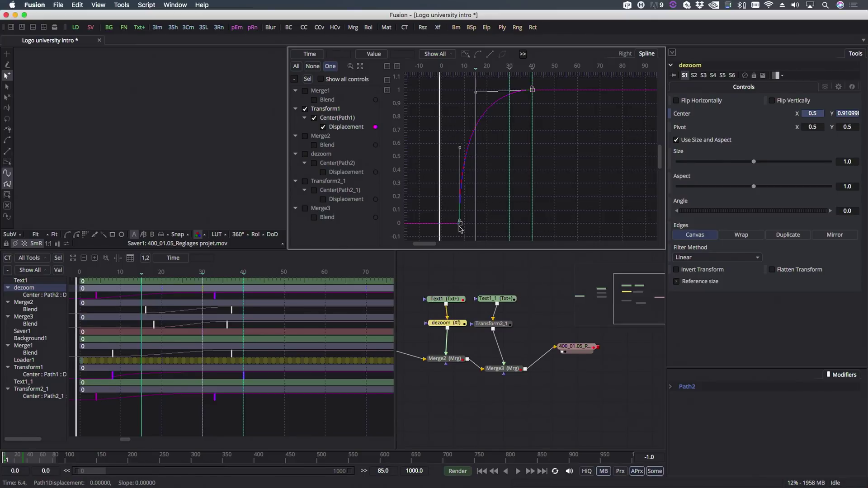
pyautogui.press('l')
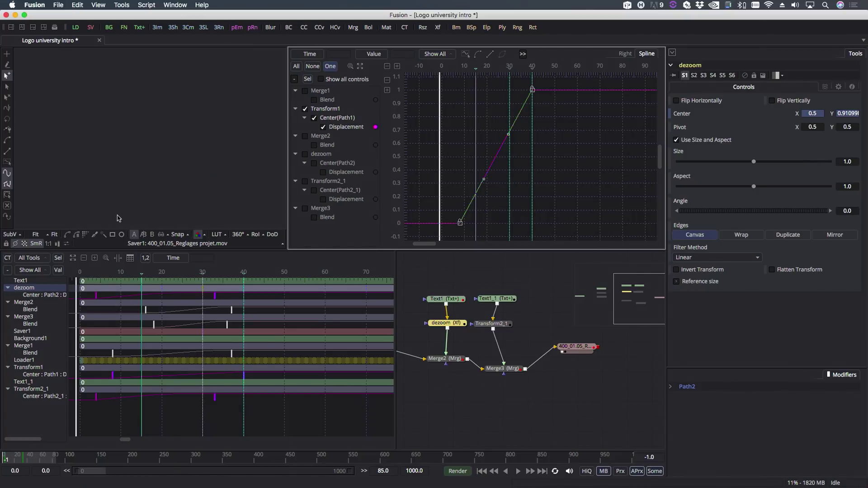
# Step: Display the Merge3 node in the viewer and play the animation to review the logo's movement
pyautogui.click(57, 232)
pyautogui.moveTo(571, 348); pyautogui.dragTo(225, 163)
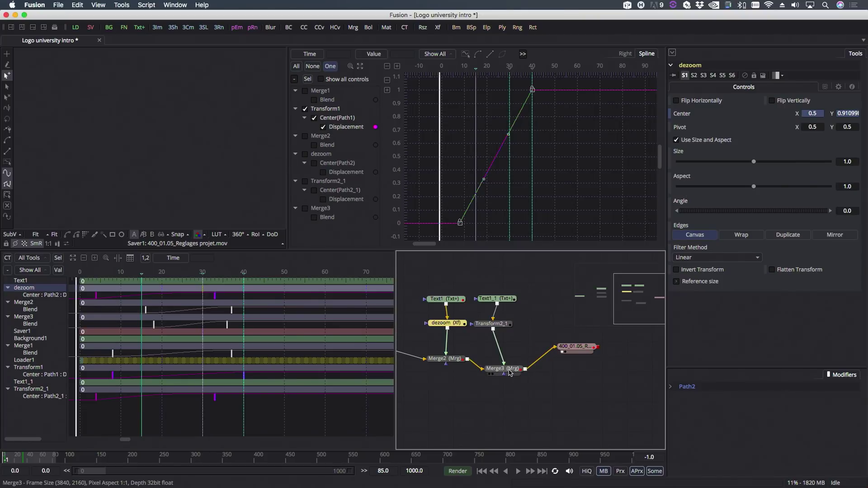
pyautogui.click(509, 372)
pyautogui.press('1')
pyautogui.press('space')
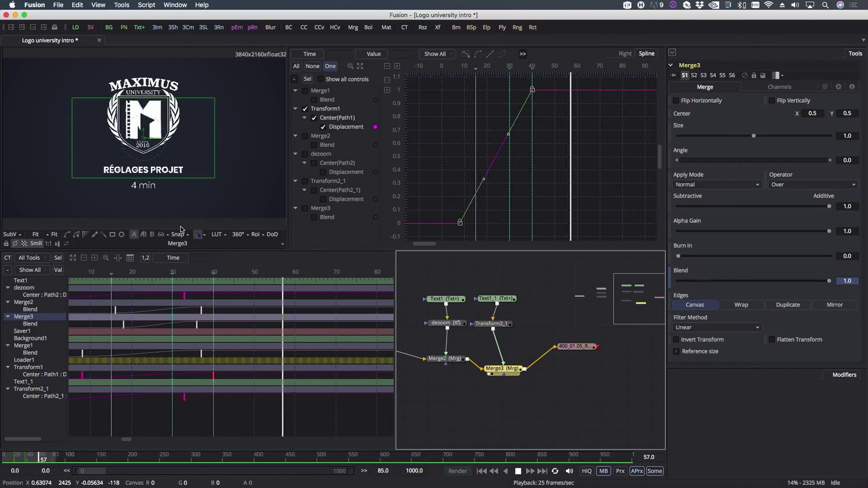
pyautogui.press('space')
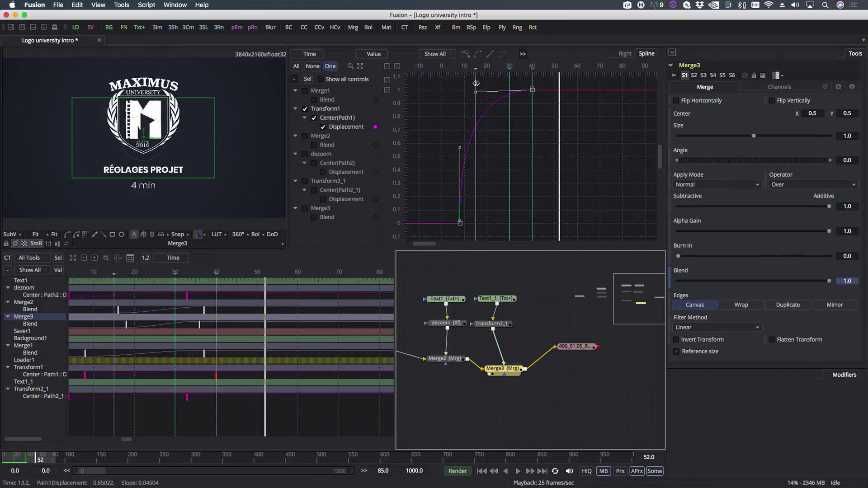
# Step: Reshape the end of Transform1's displacement curve by pulling the last keyframe's handle to about frame 35, value 0.18, and preview the animation
pyautogui.click(476, 91)
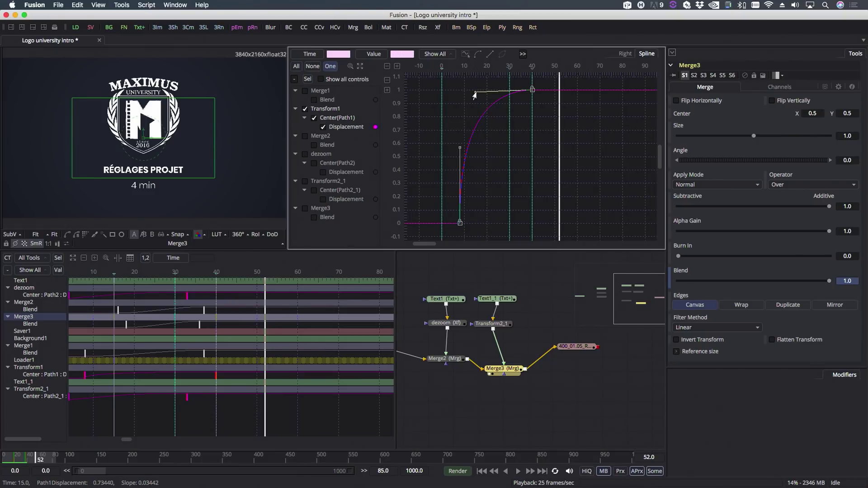
pyautogui.moveTo(475, 105); pyautogui.dragTo(513, 189)
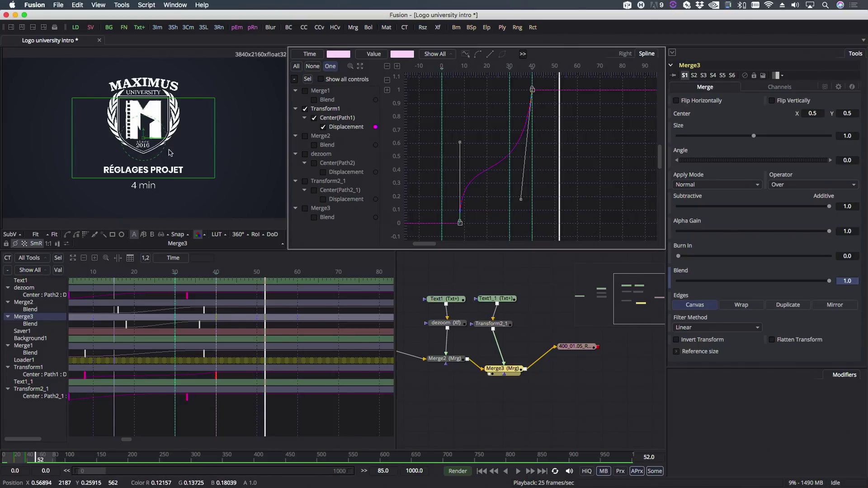
pyautogui.press('space')
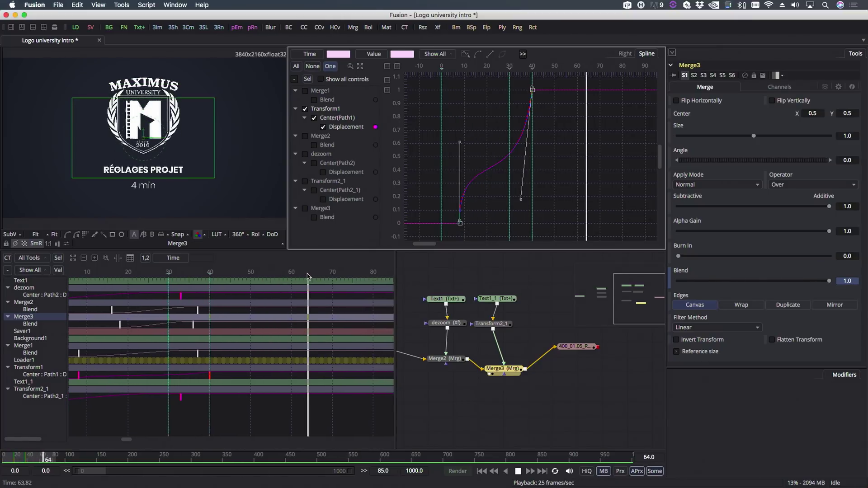
pyautogui.press('space')
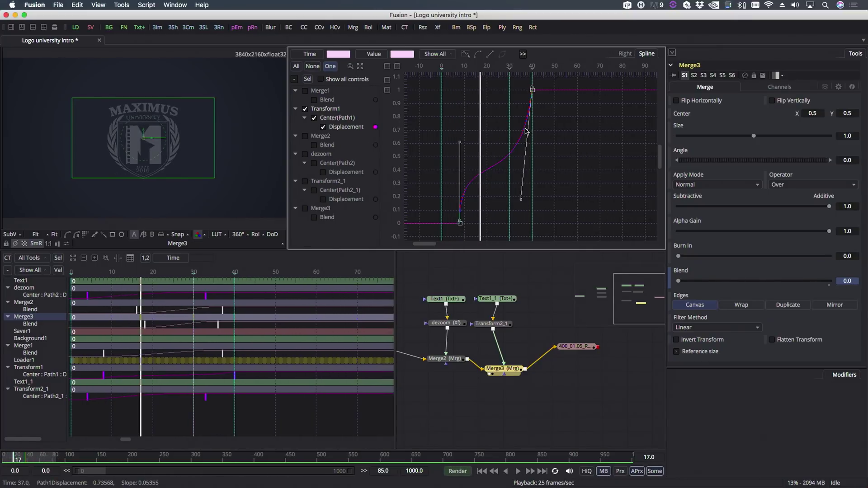
# Step: Add a keyframe at about frame 36, value 0.7, on Transform1's displacement curve, reshape its handles, and play the animation
pyautogui.click(524, 131)
pyautogui.moveTo(526, 122)
pyautogui.mouseDown()
pyautogui.moveTo(517, 116)
pyautogui.moveTo(528, 128)
pyautogui.moveTo(533, 120)
pyautogui.mouseUp()
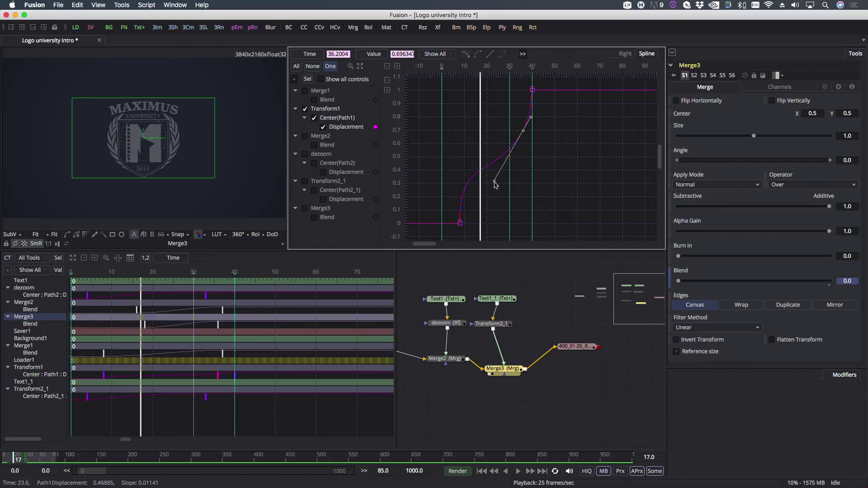
pyautogui.moveTo(491, 175); pyautogui.dragTo(473, 163)
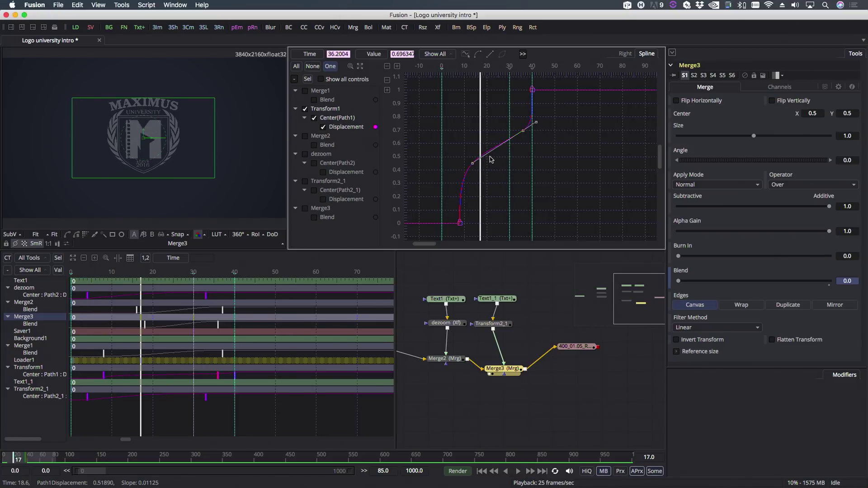
pyautogui.moveTo(534, 126)
pyautogui.mouseDown()
pyautogui.moveTo(529, 116)
pyautogui.moveTo(536, 119)
pyautogui.mouseUp()
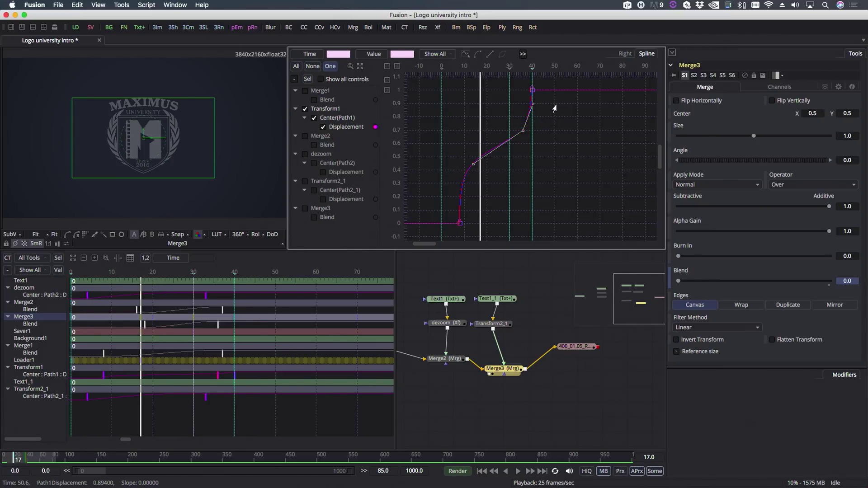
pyautogui.moveTo(473, 166); pyautogui.dragTo(510, 188)
pyautogui.press('space')
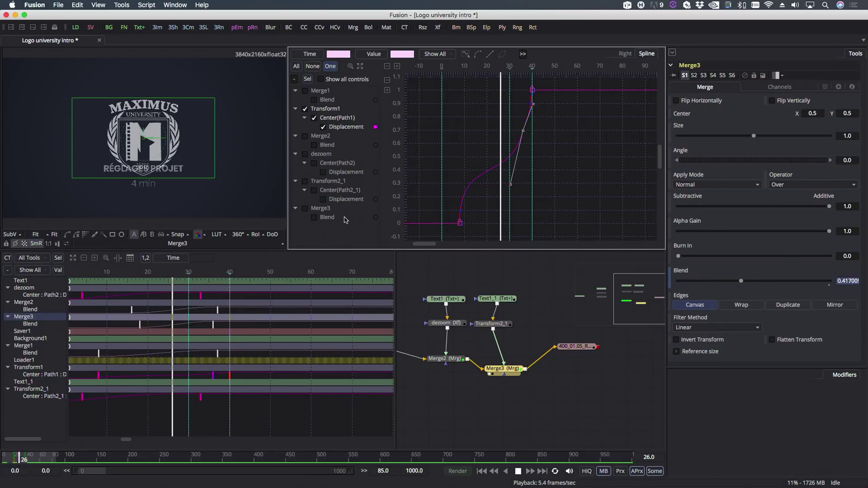